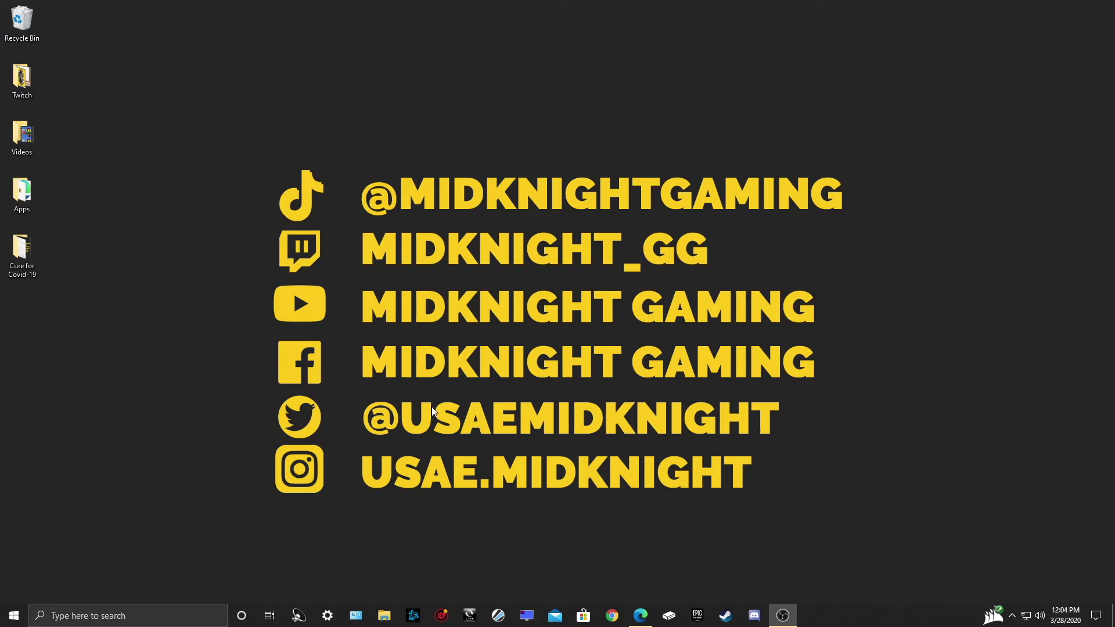
- Go through Settings > Devices > Mouse to the Additional mouse options dialog
left_click(327, 617)
left_click(327, 616)
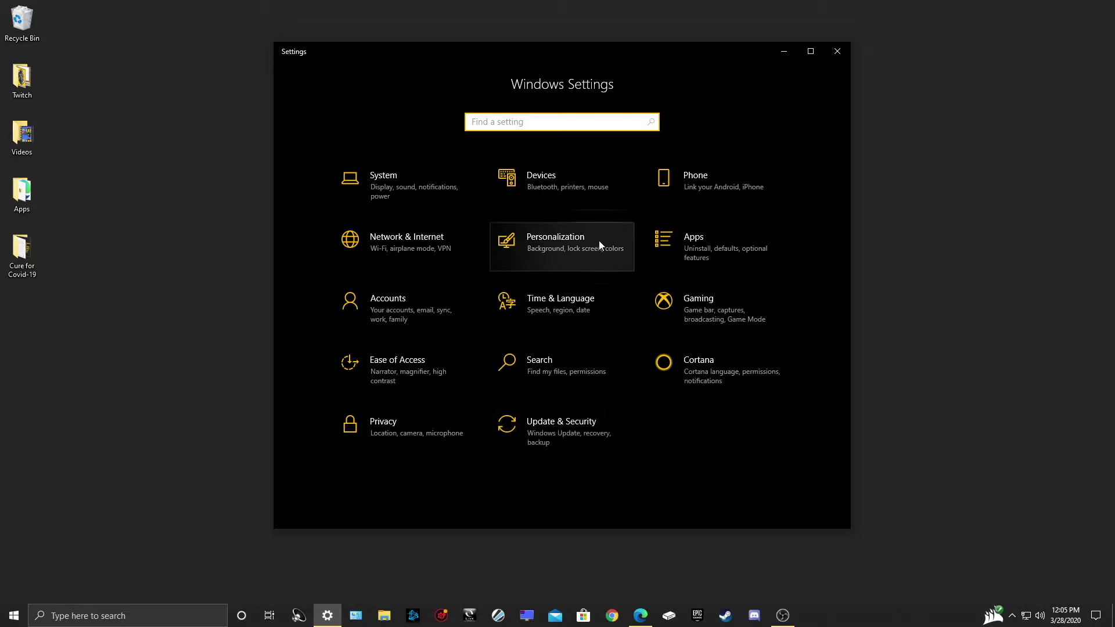
left_click(619, 173)
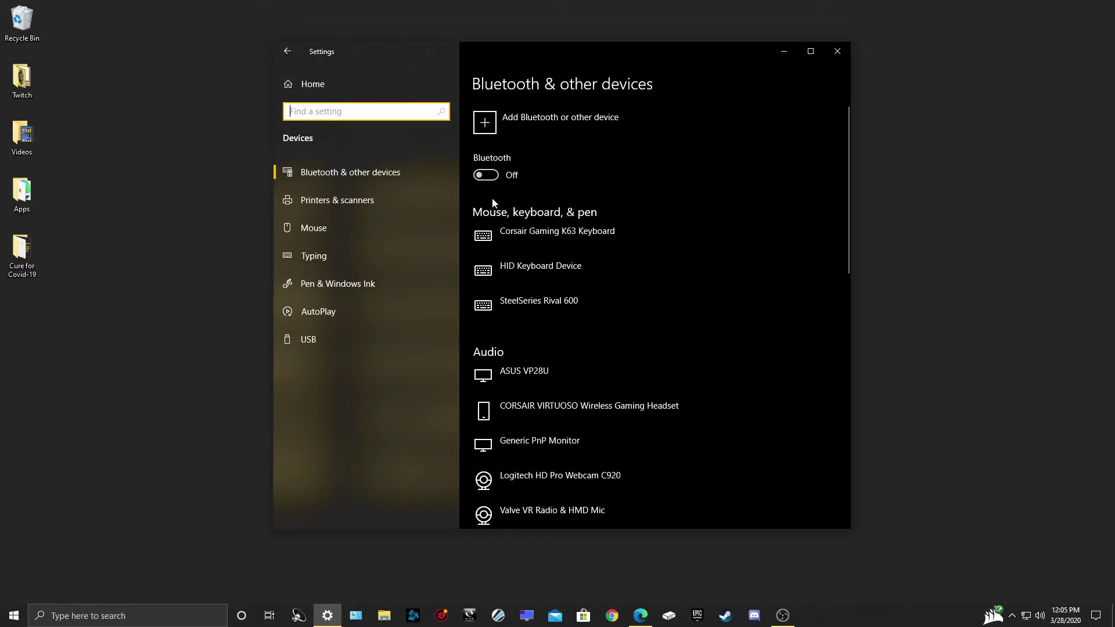
left_click(410, 231)
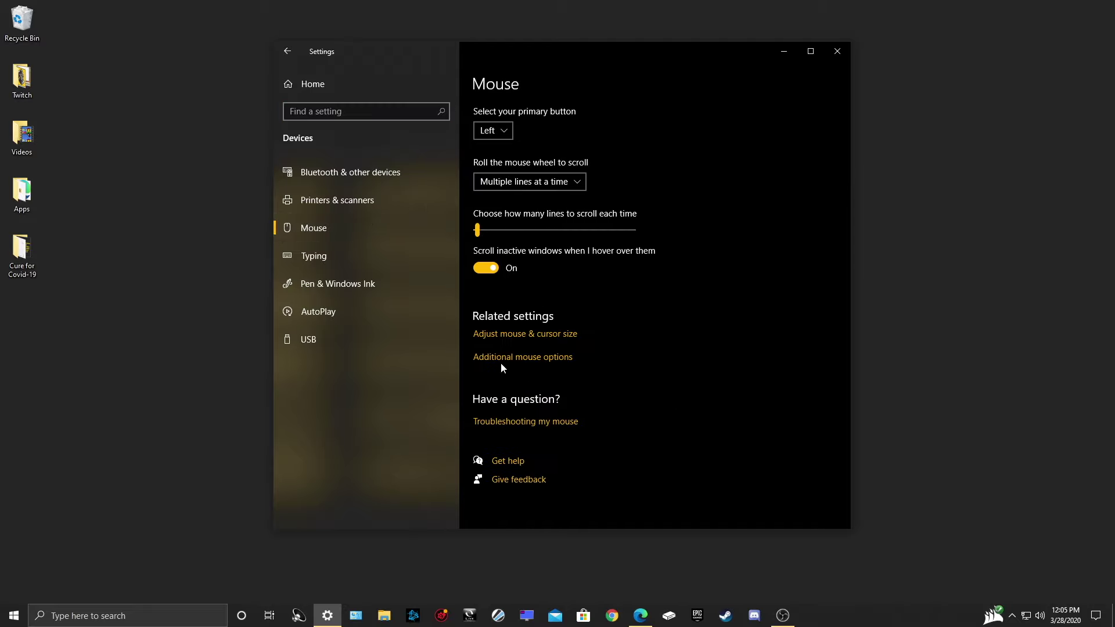
left_click(558, 363)
- Centre Mouse Properties, keep mid pointer speed with enhanced precision off, and apply
left_click_drag(156, 63, 598, 135)
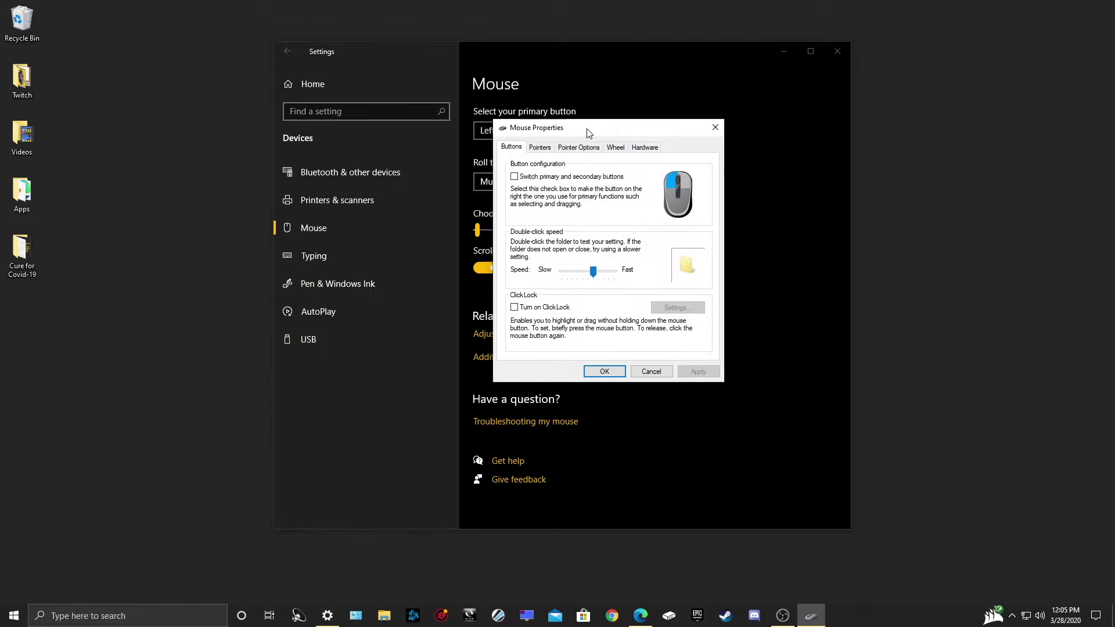
left_click(579, 148)
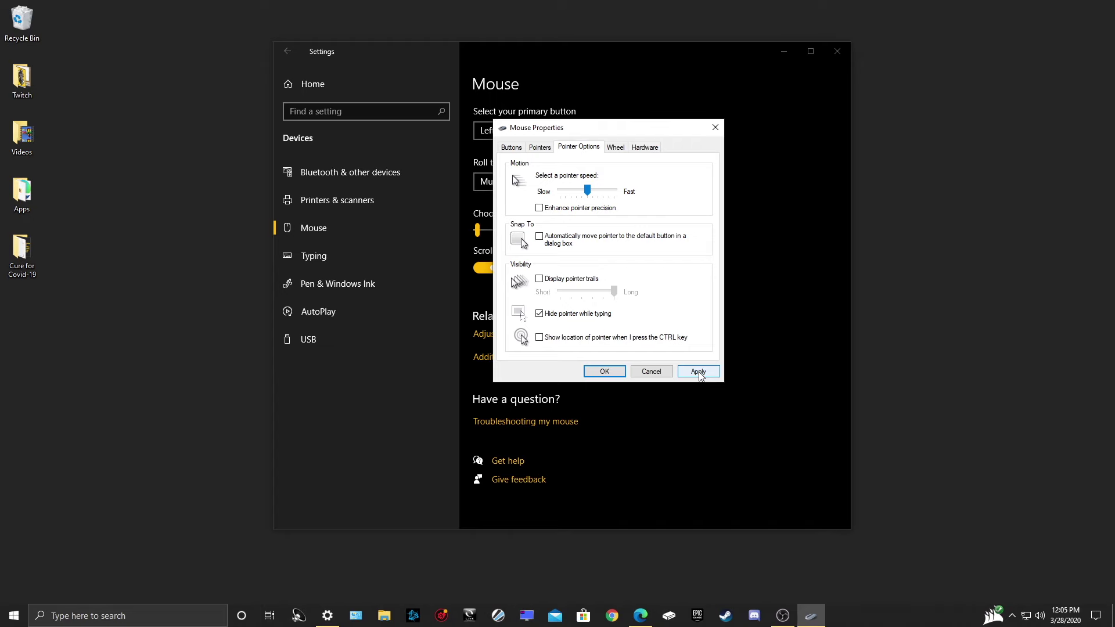
left_click(699, 372)
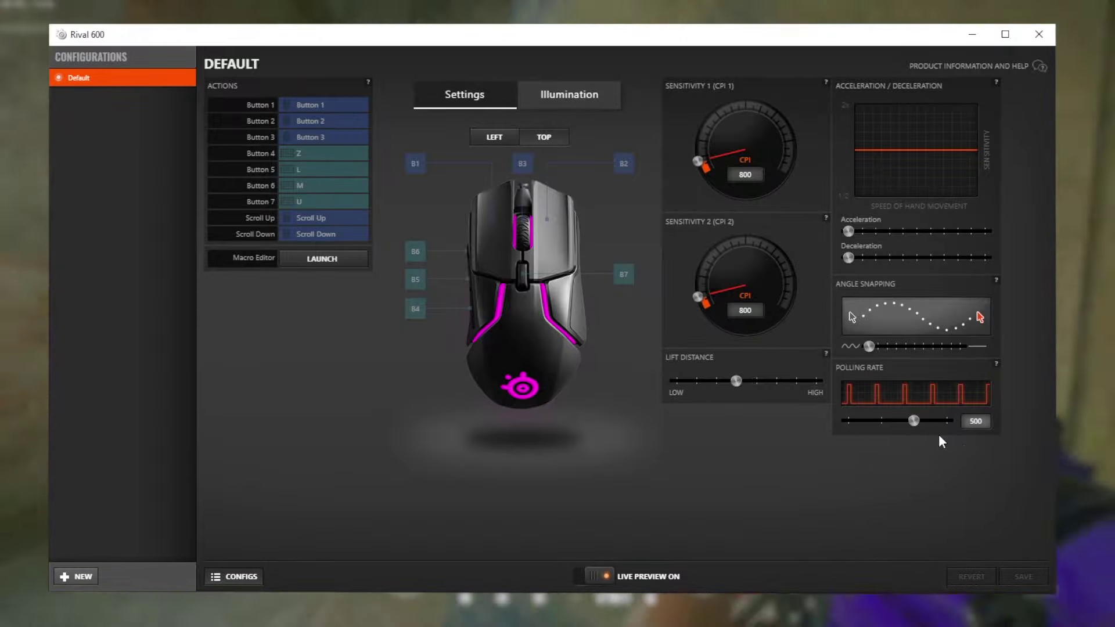
- Save the Rival 600 Default configuration at 800 CPI with polling rate back at 500
mouse_move(914, 422)
left_mouse_down()
mouse_move(954, 426)
mouse_move(858, 424)
mouse_move(953, 431)
mouse_move(913, 426)
left_mouse_up()
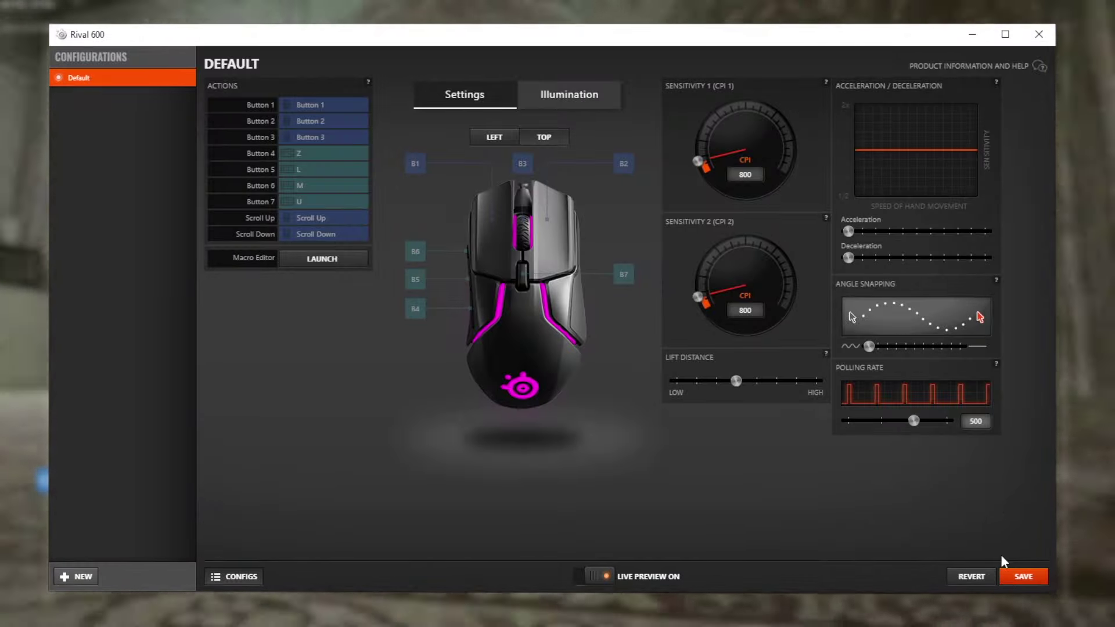
left_click(1023, 577)
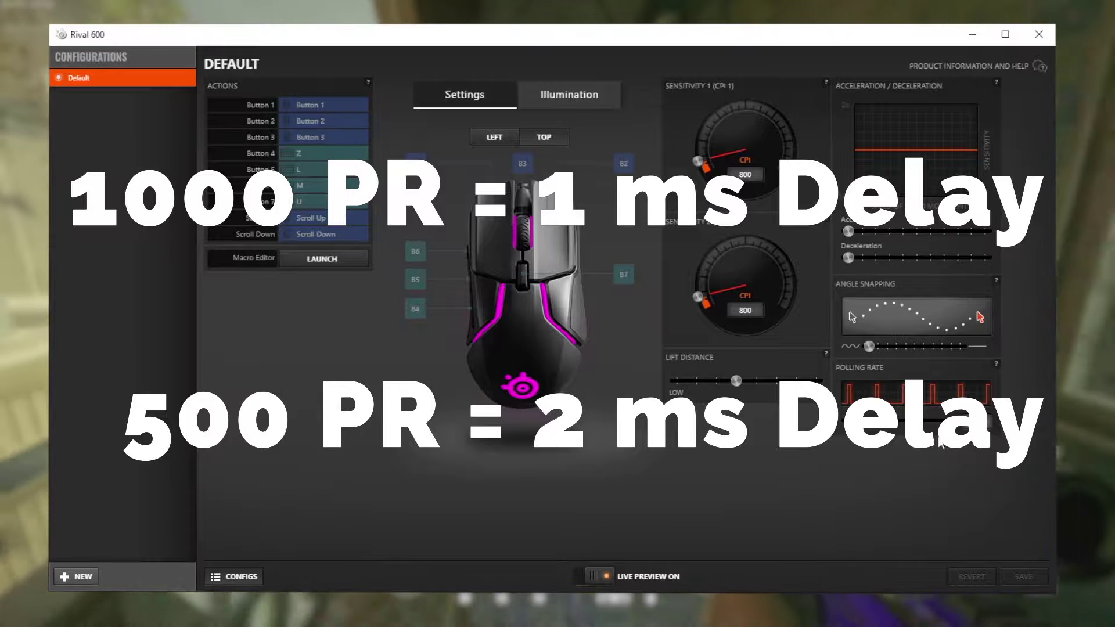
left_click(959, 431)
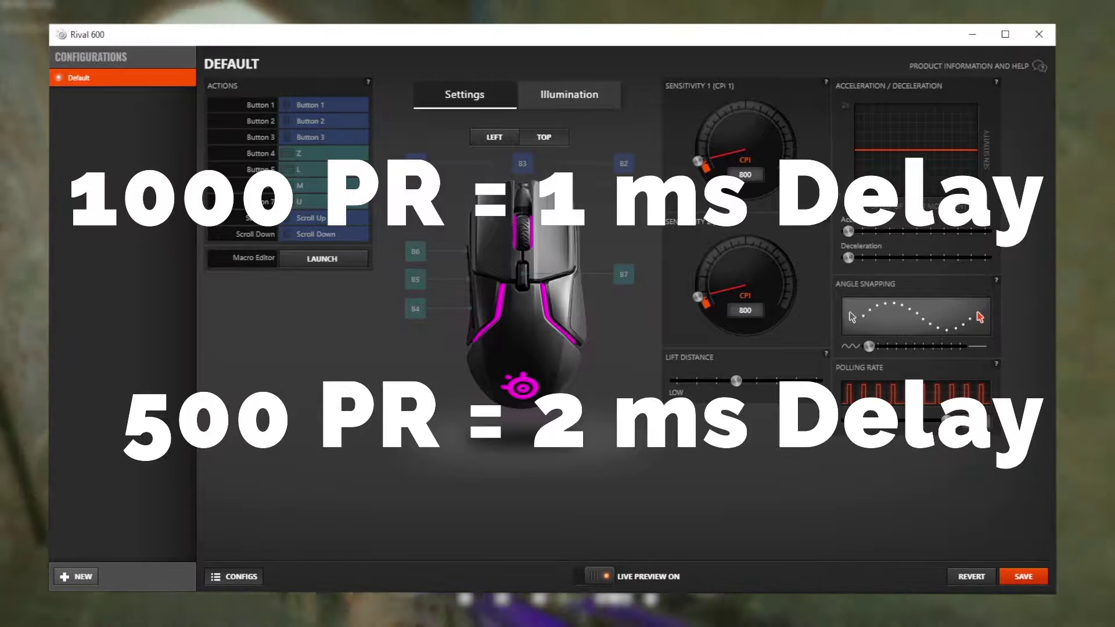
left_click_drag(959, 430, 913, 426)
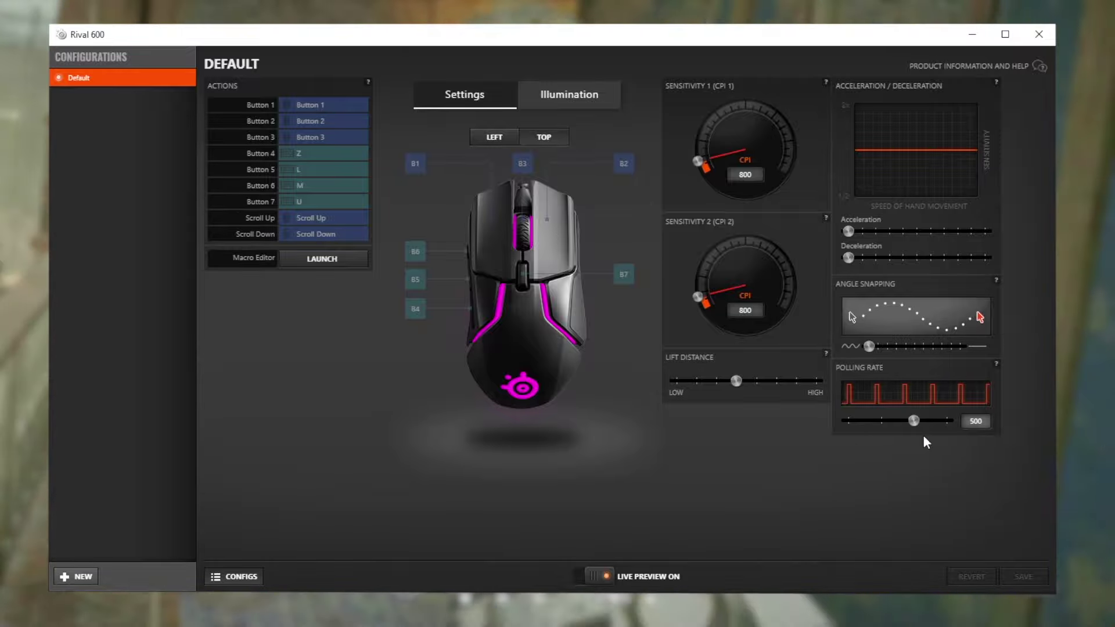
left_click_drag(916, 424, 920, 424)
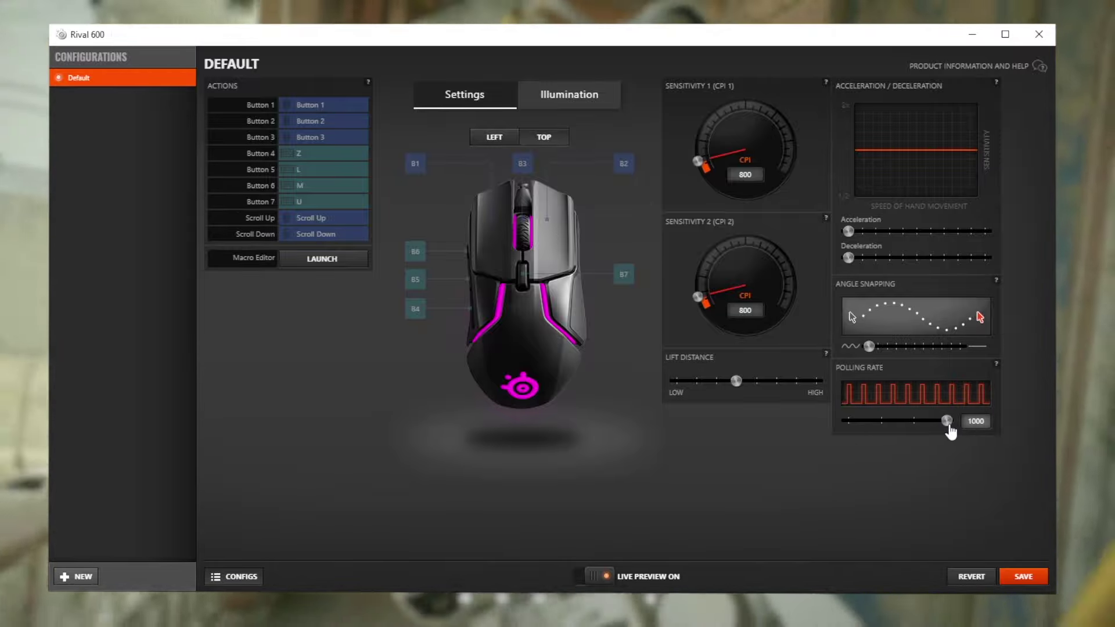
mouse_move(913, 423)
left_mouse_down()
mouse_move(852, 423)
mouse_move(948, 426)
mouse_move(914, 424)
left_mouse_up()
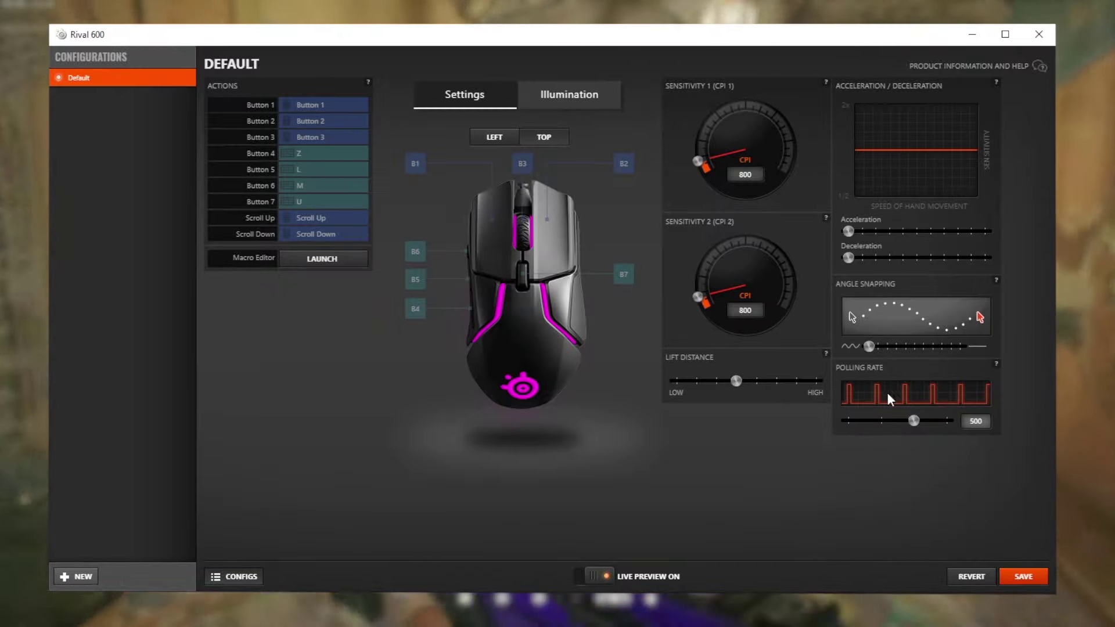
left_click(1011, 576)
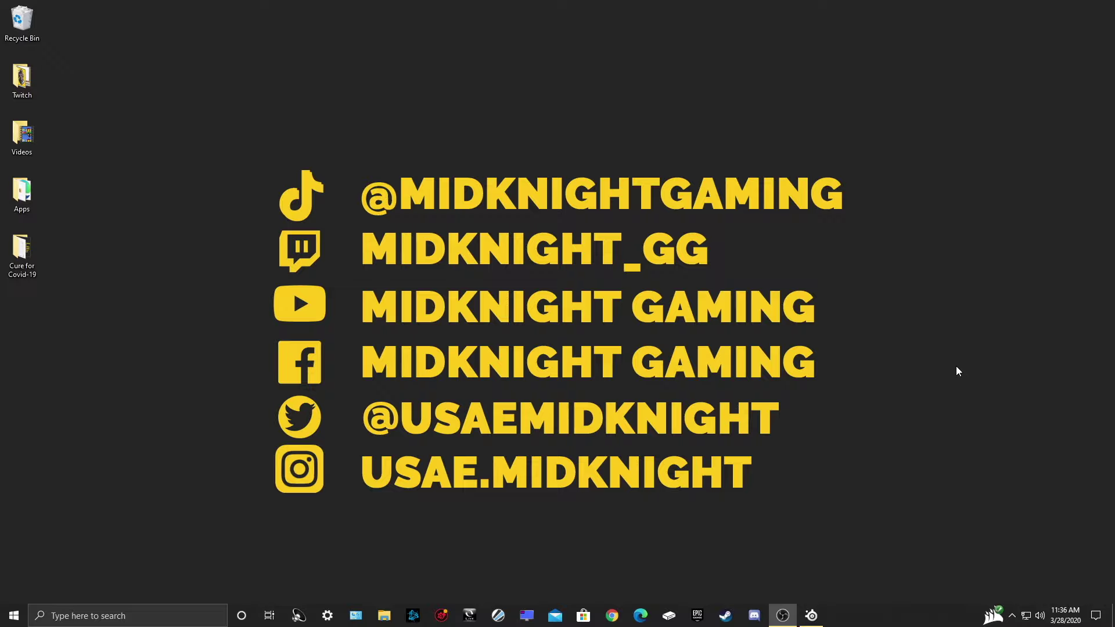
- Navigate File Explorer to Documents > My Games > Rainbow Six - Siege > profile-ID folder
left_click(384, 617)
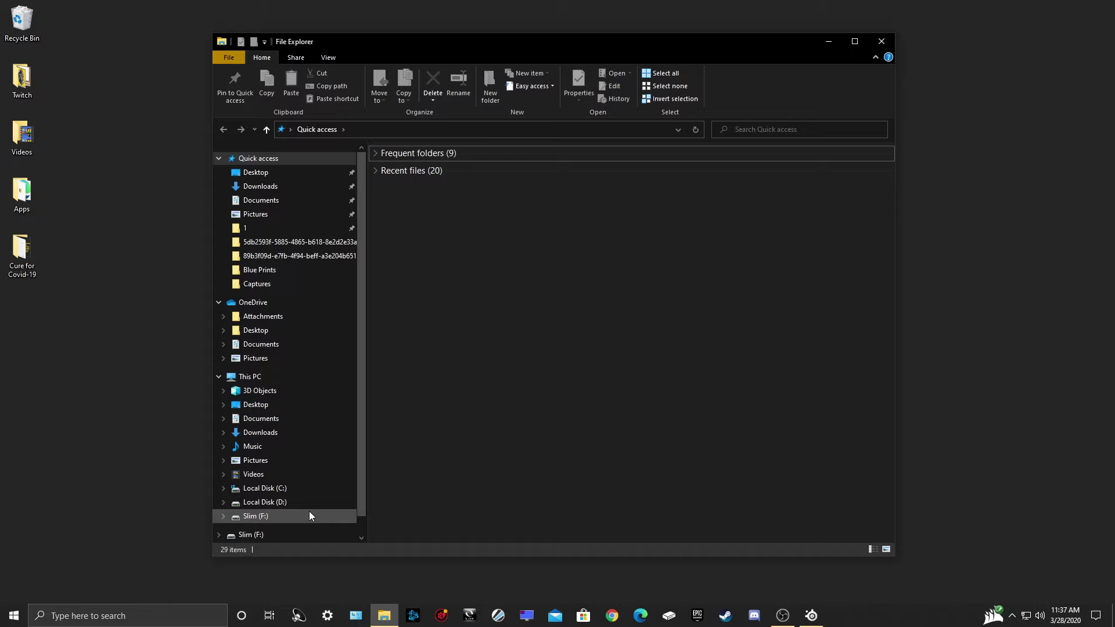
left_click(287, 344)
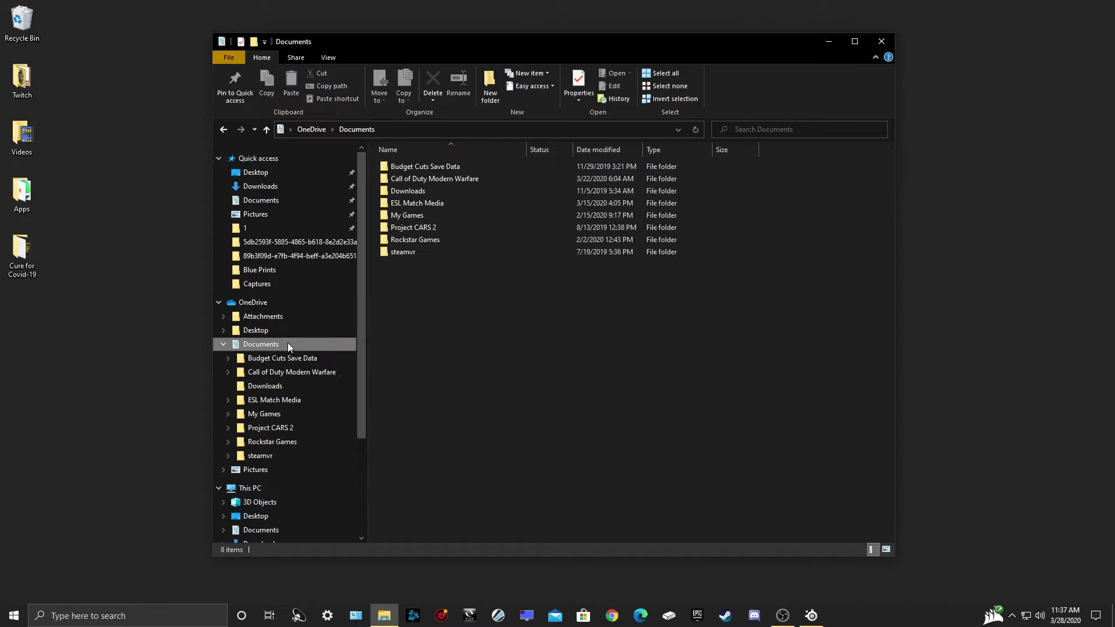
double_click(486, 218)
double_click(496, 215)
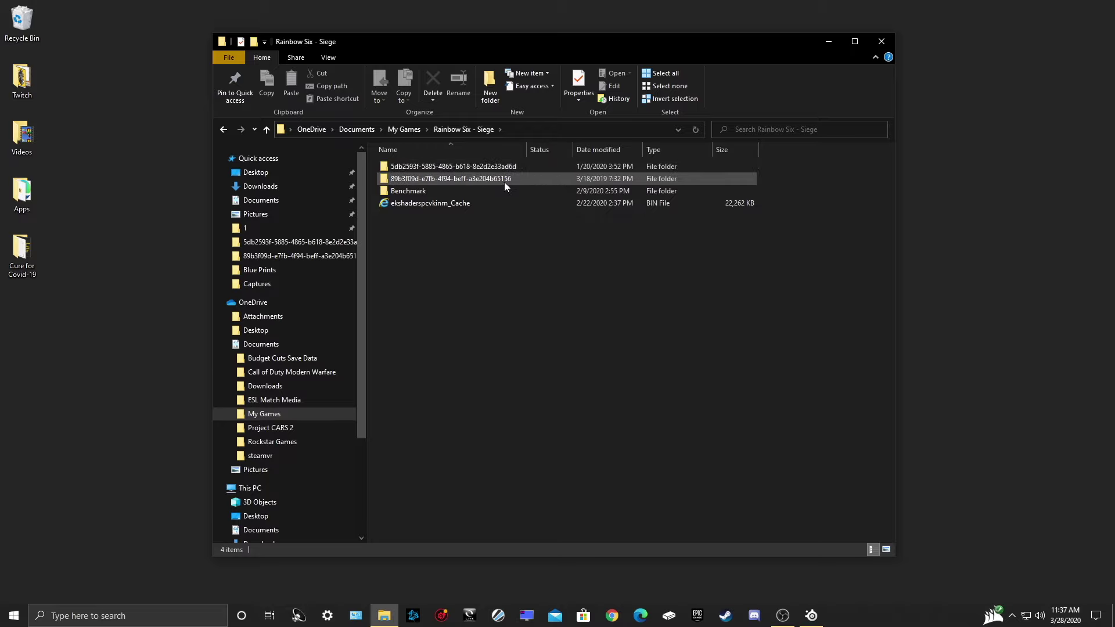
mouse_move(545, 182)
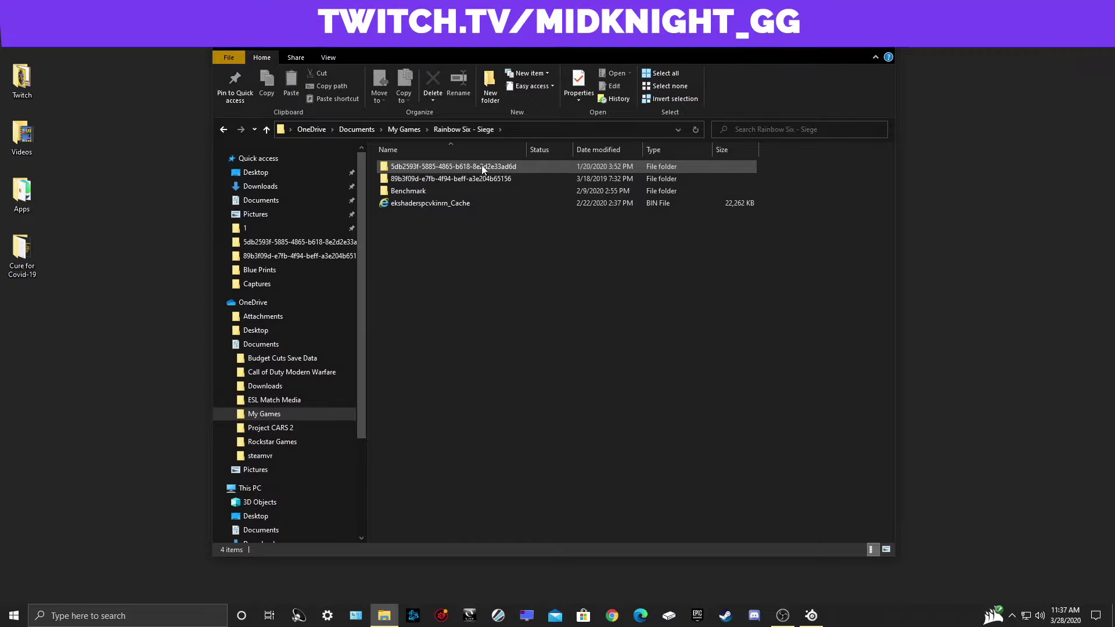
double_click(540, 168)
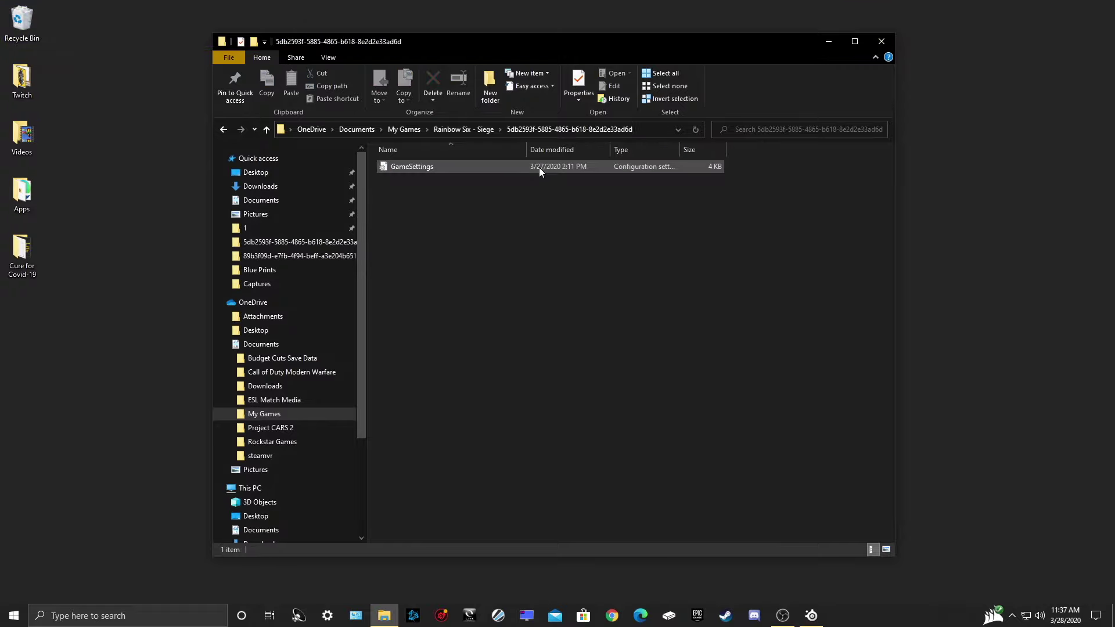
- Open GameSettings in Notepad and highlight the 0.02000 MouseSensitivityMultiplierUnit and XFactorAiming lines
double_click(457, 166)
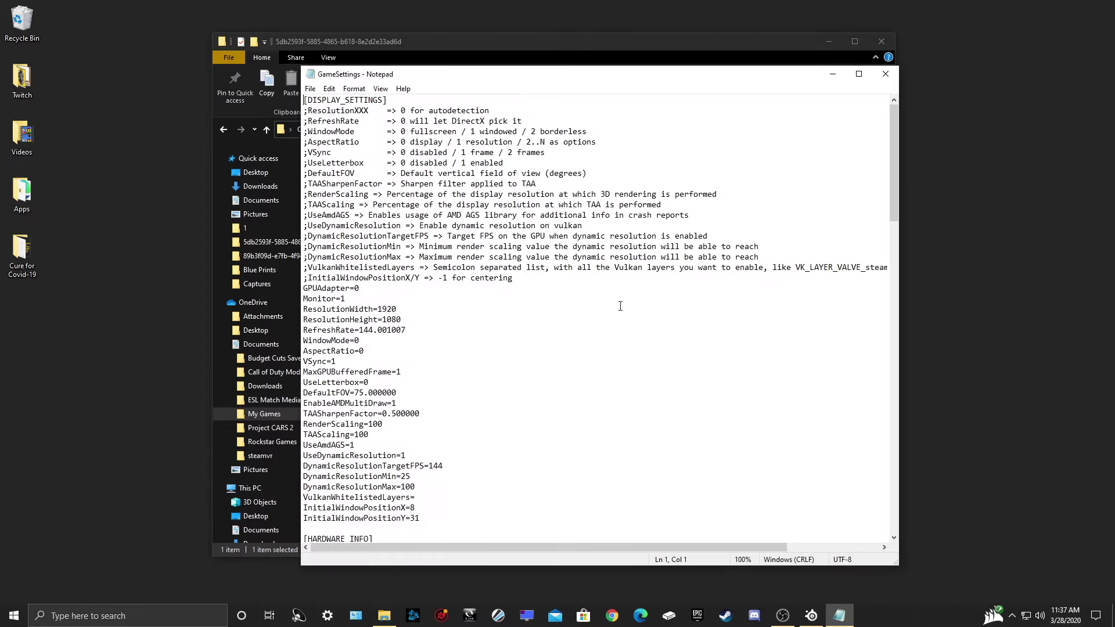
scroll(464, 332, "down", 11)
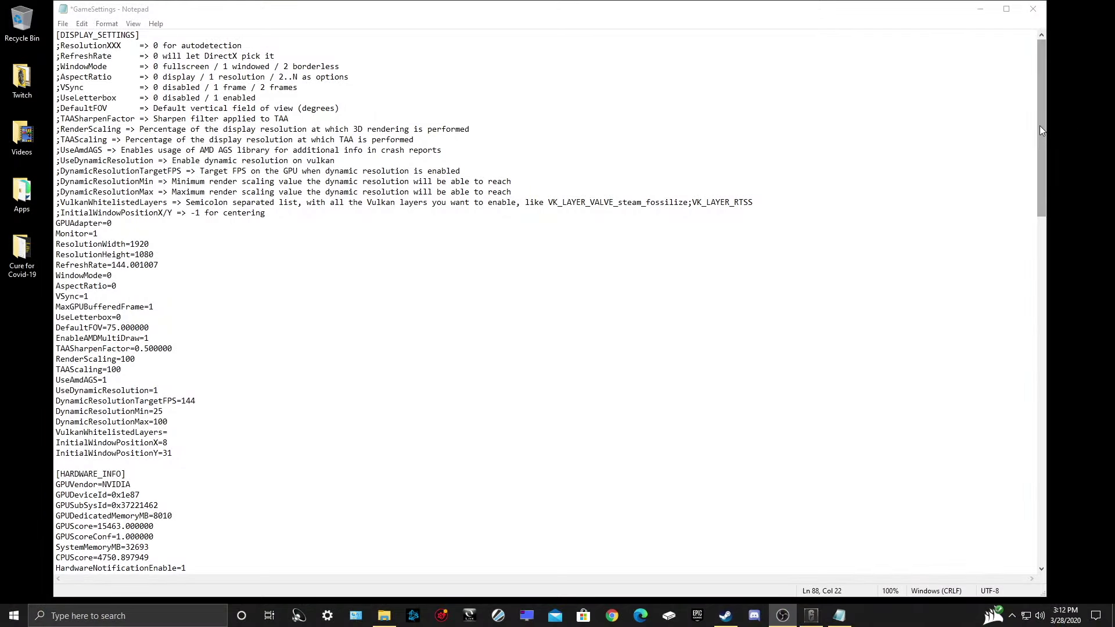
left_click_drag(1039, 125, 1057, 357)
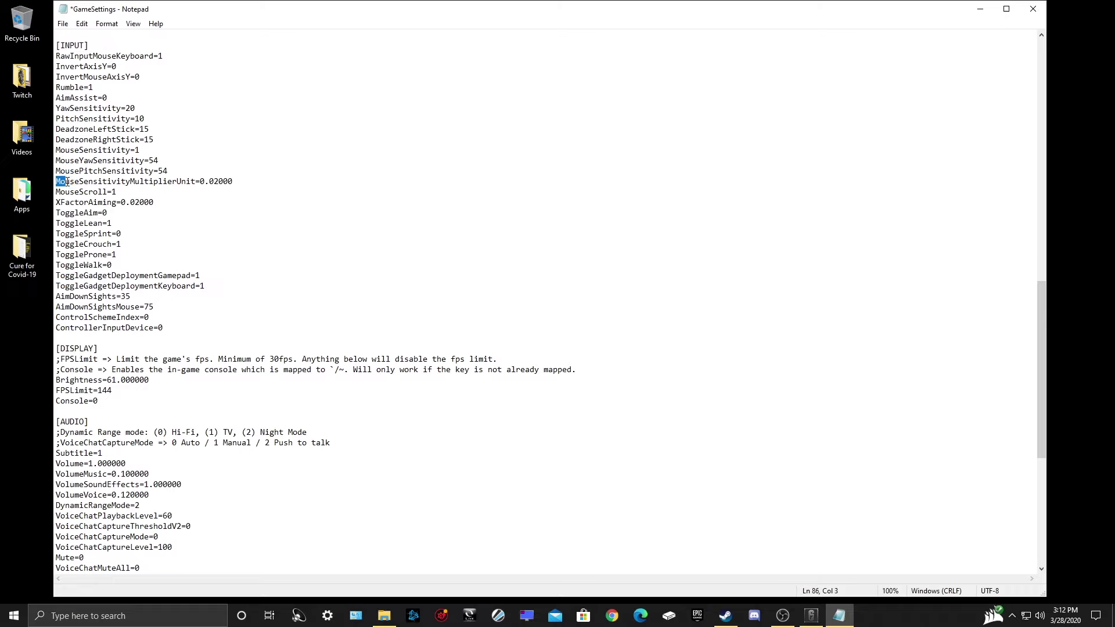
left_click_drag(67, 182, 248, 188)
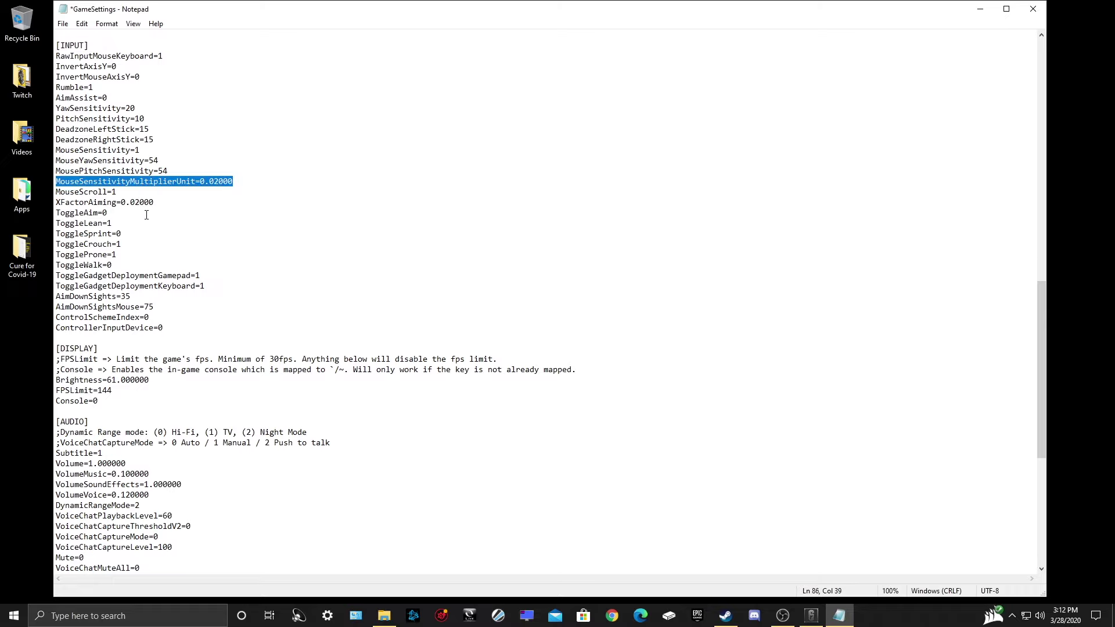
left_click_drag(56, 202, 151, 204)
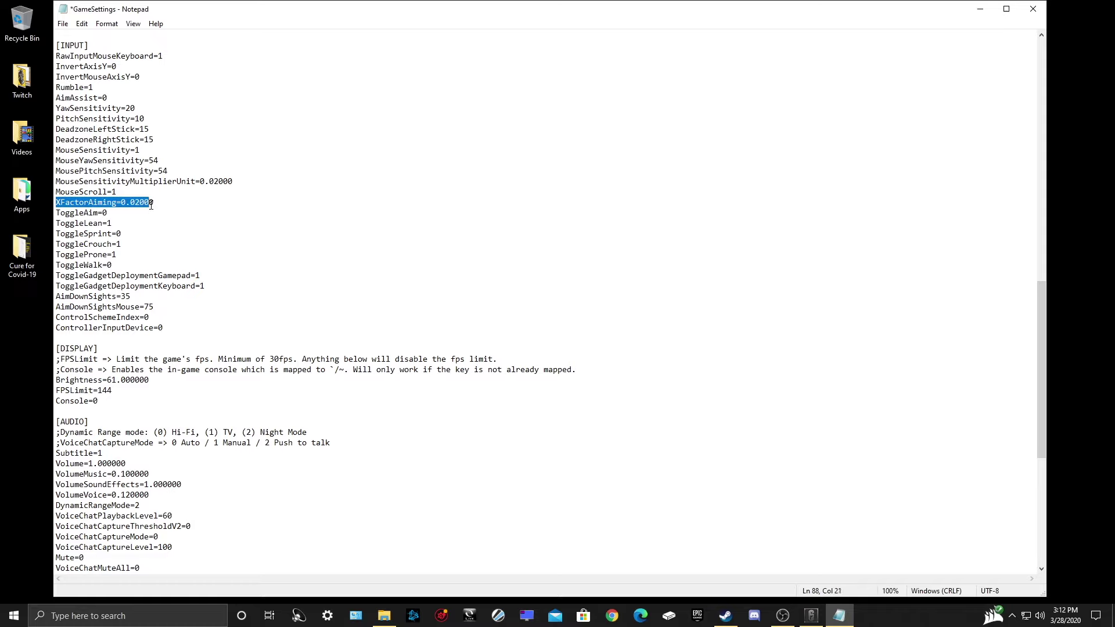
left_click(229, 211)
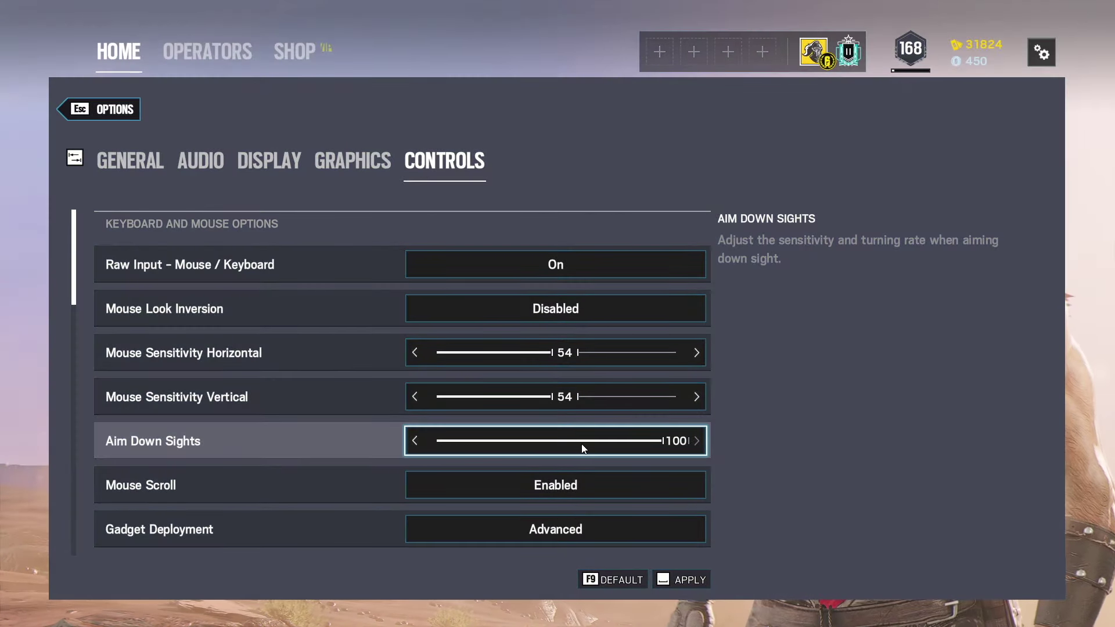
- Drag the Aim Down Sights sensitivity in Controls from 100 down to 31
mouse_move(685, 445)
left_mouse_down()
mouse_move(457, 451)
mouse_move(671, 453)
left_mouse_up()
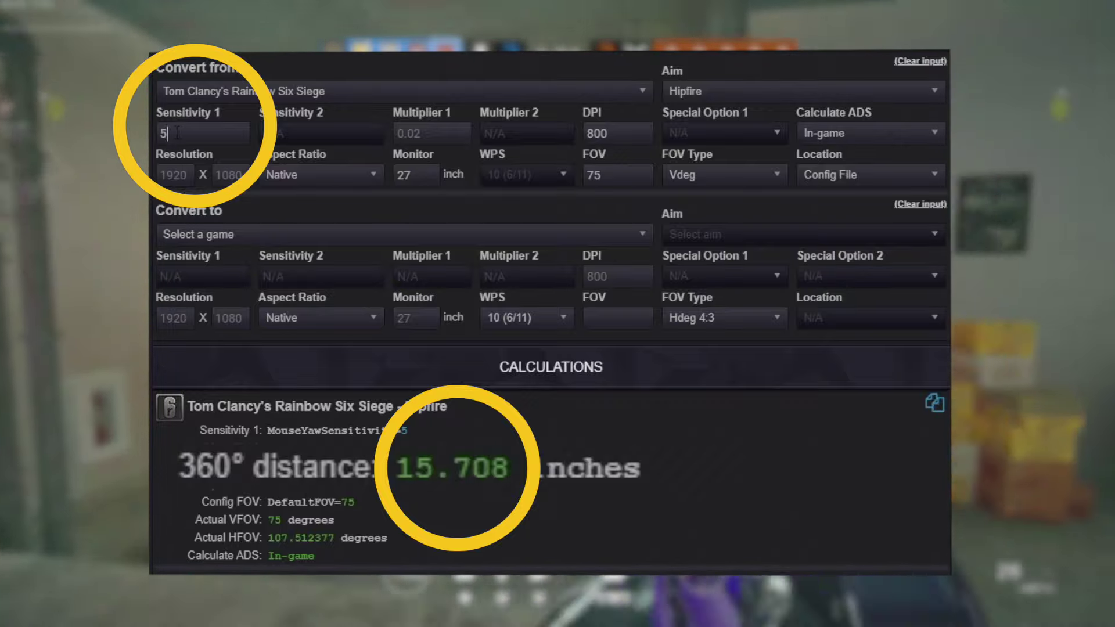
- Compare Sensitivity 1 at 5 and 4, settling on 4 for 19.635 inches per 360°
double_click(163, 133)
type("4")
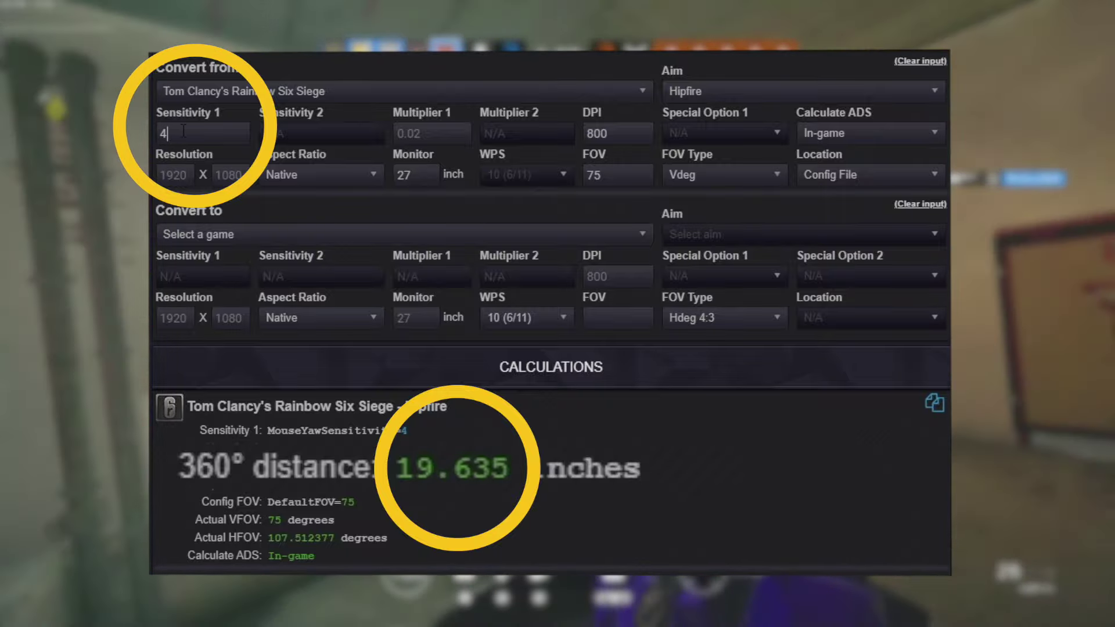
double_click(176, 130)
type("5")
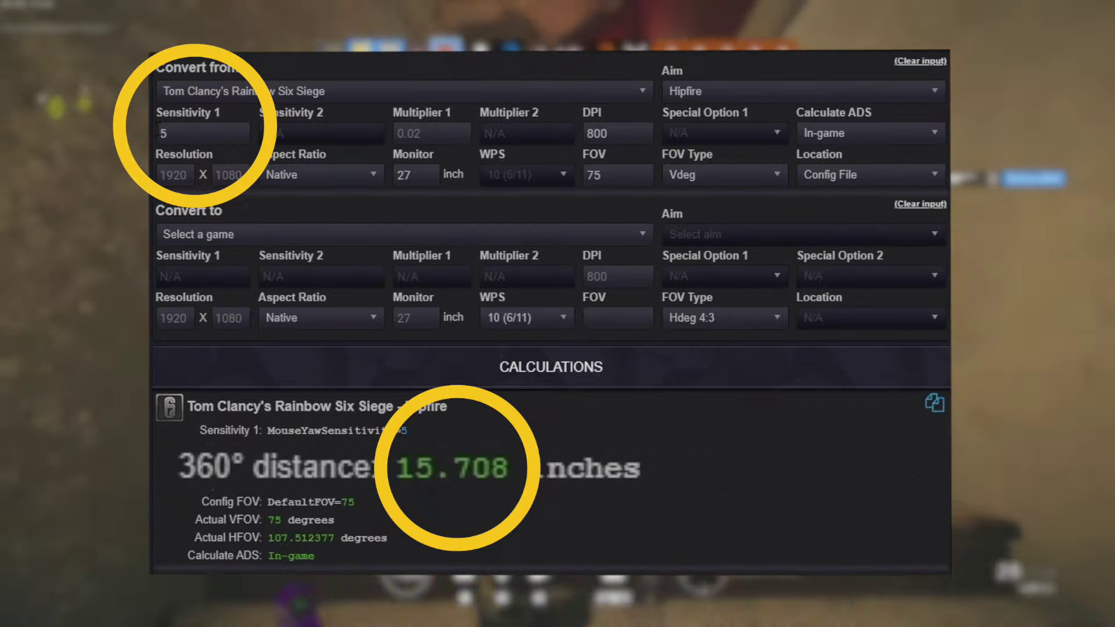
key("BackSpace")
type("4")
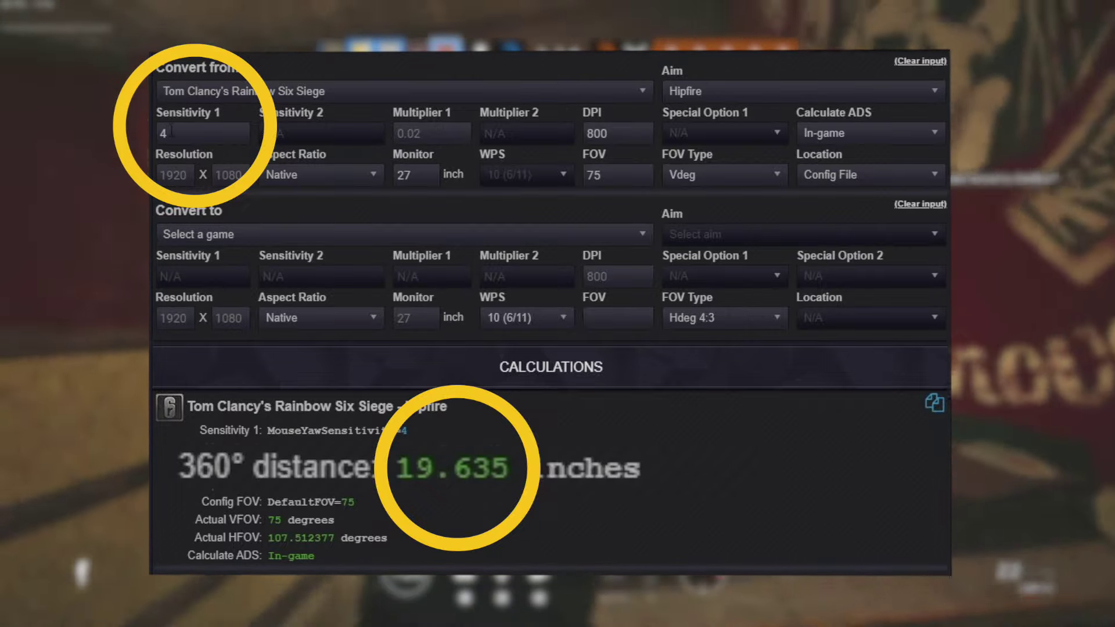
type("5")
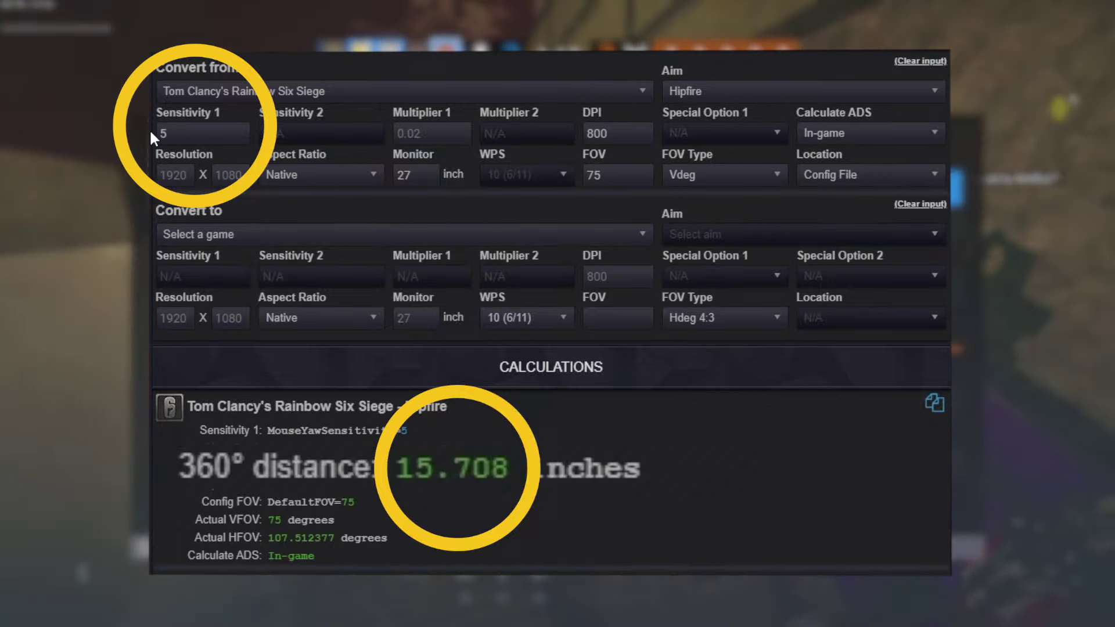
key("BackSpace")
type("4")
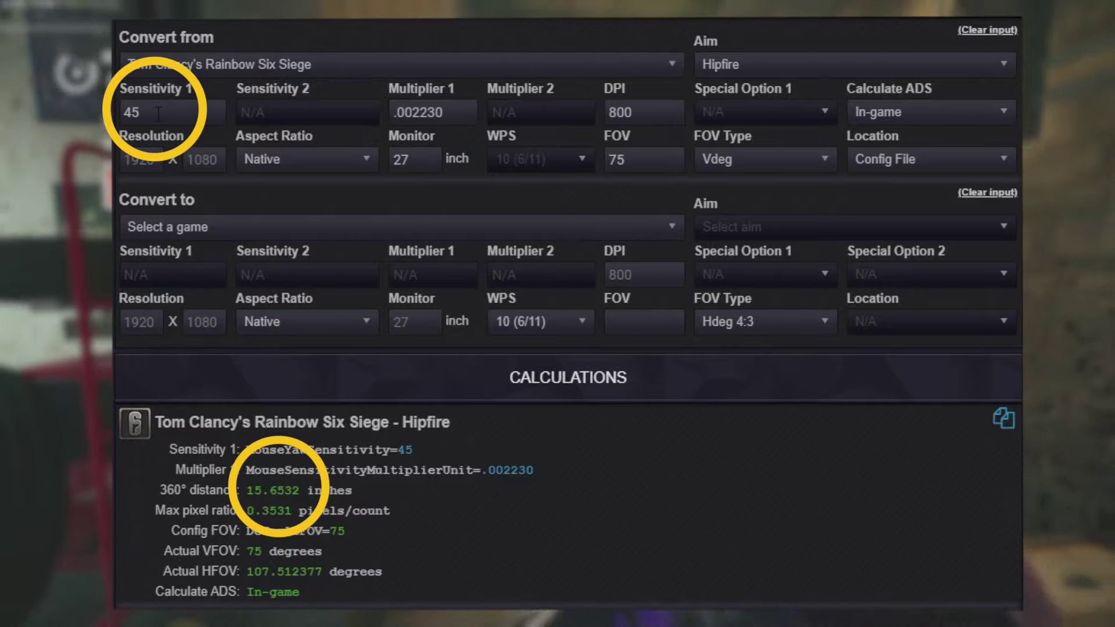
- Try Sensitivity 1 values 44 to 48 at .002230, ending on 48 (14.6749 inches)
left_click_drag(157, 109, 119, 121)
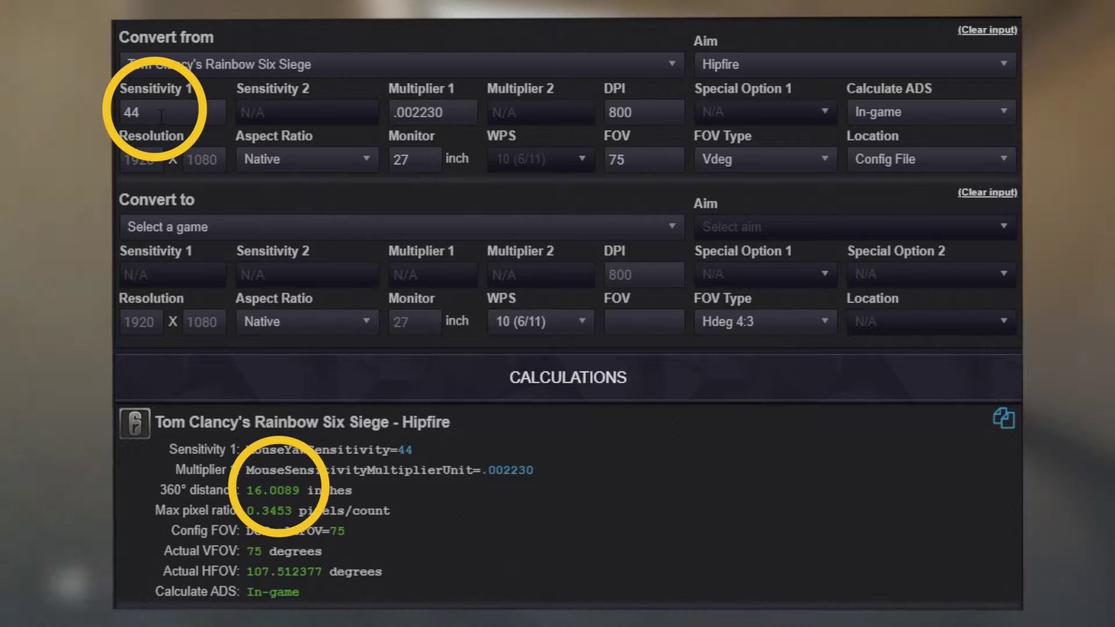
left_click_drag(161, 116, 118, 123)
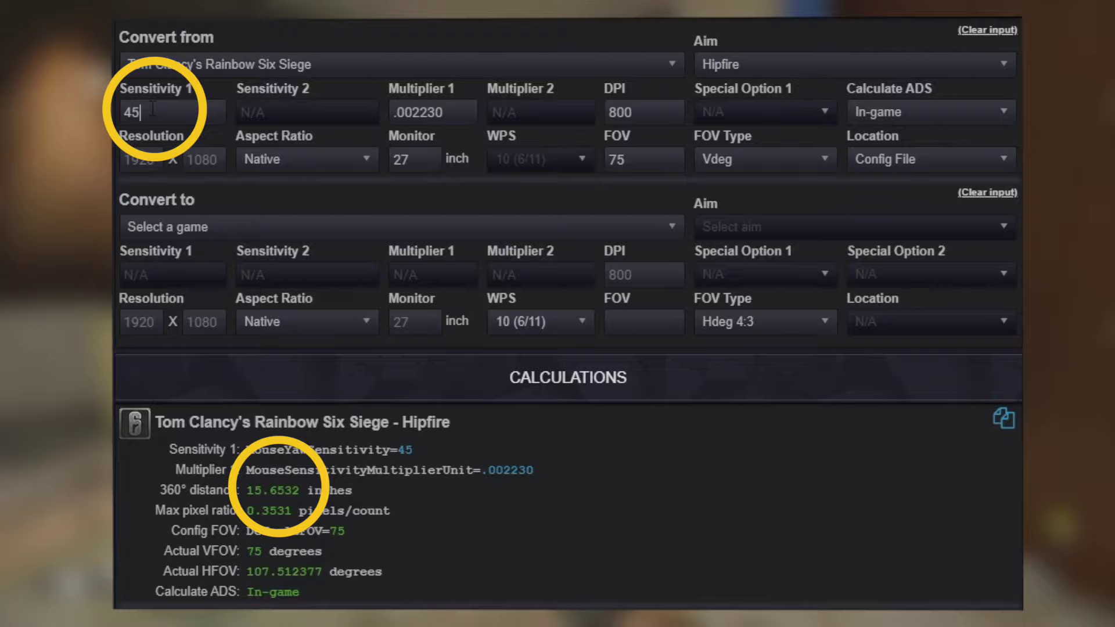
key("BackSpace")
type("6")
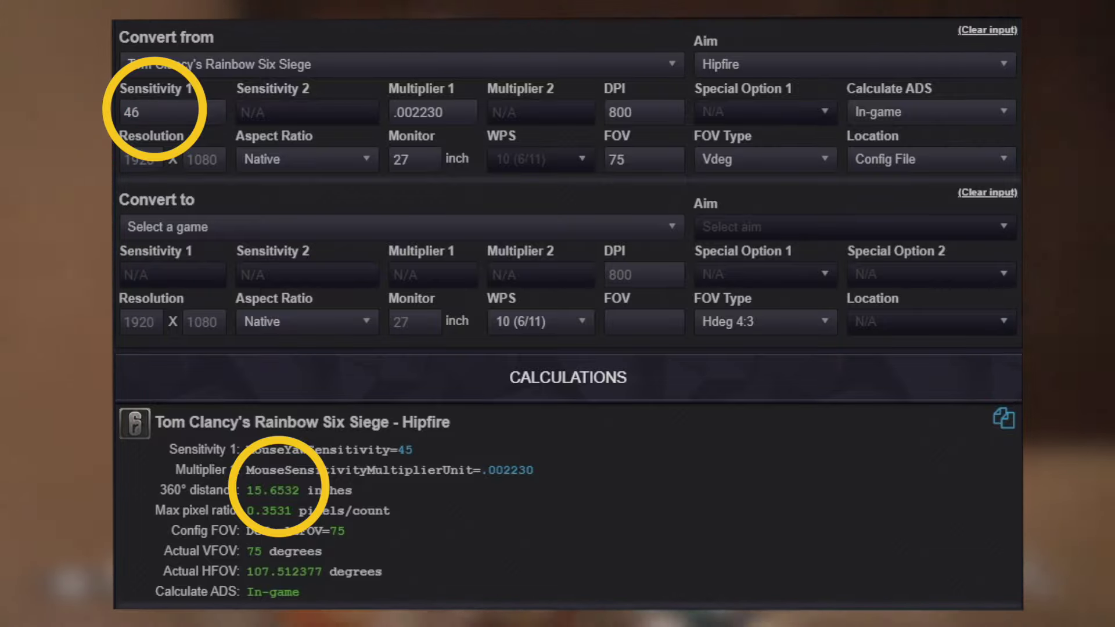
left_click_drag(142, 114, 115, 119)
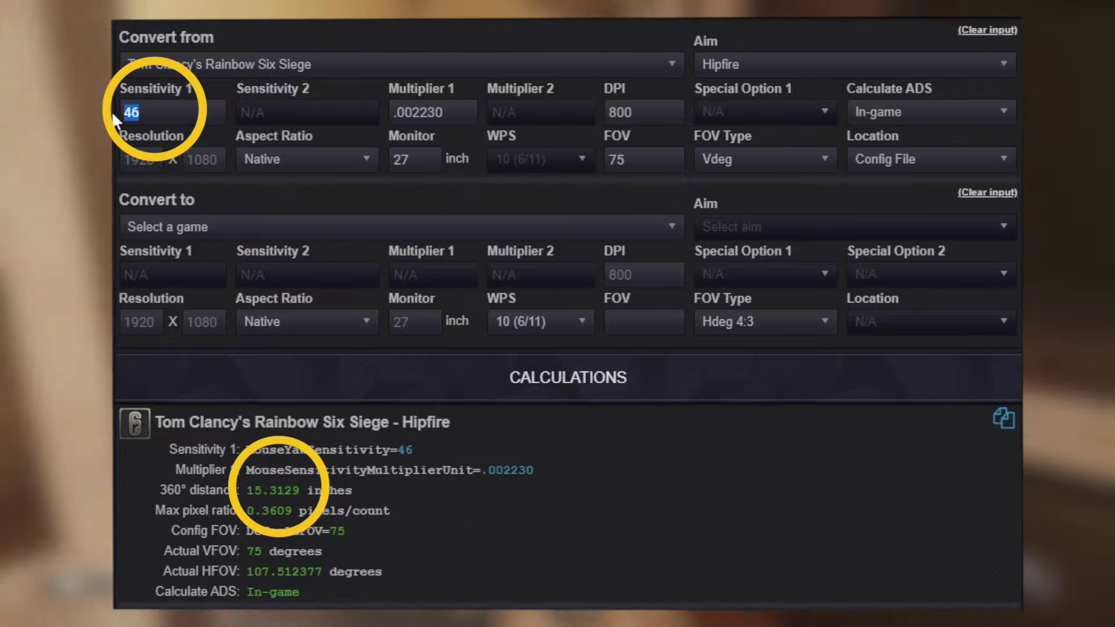
type("47")
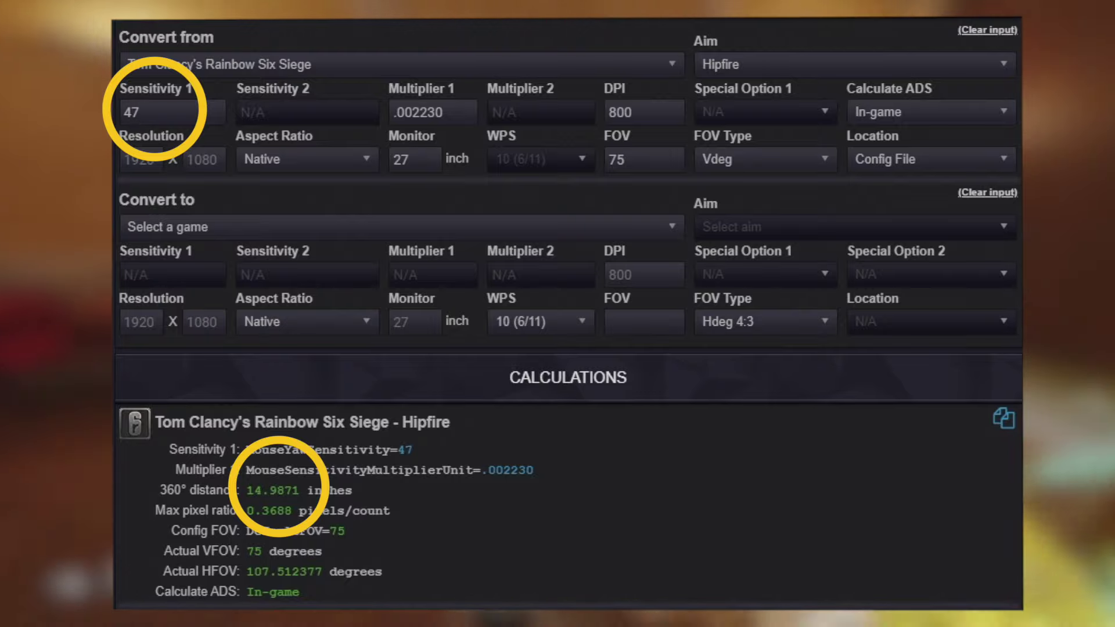
left_click_drag(141, 114, 114, 119)
type("48")
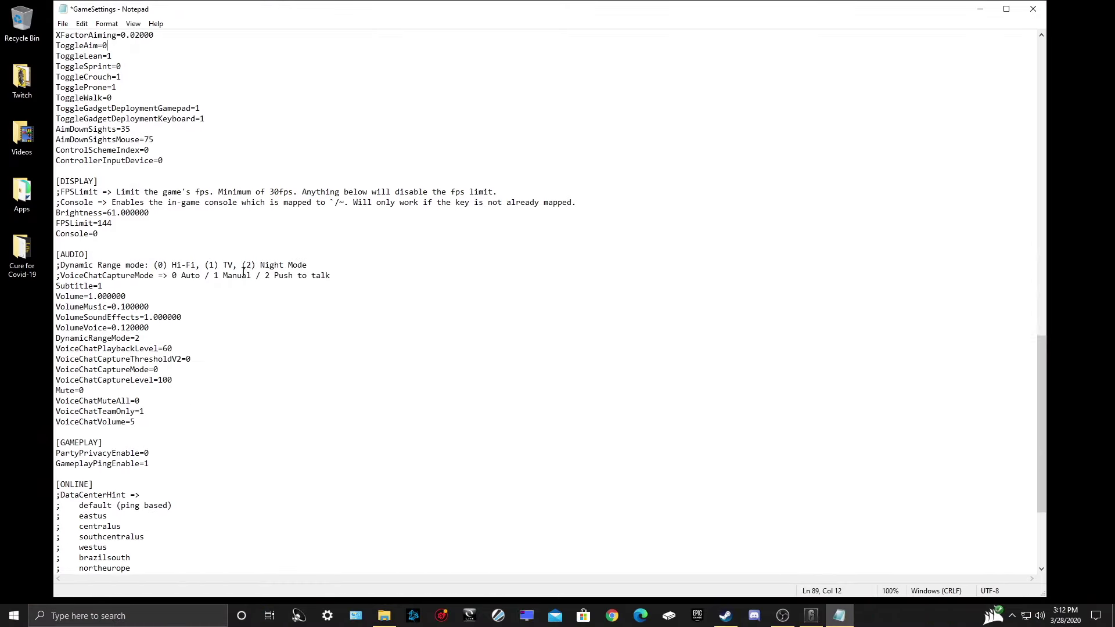
- Scroll through GameSettings.ini in Notepad to look over its end
scroll(244, 273, "down", 5)
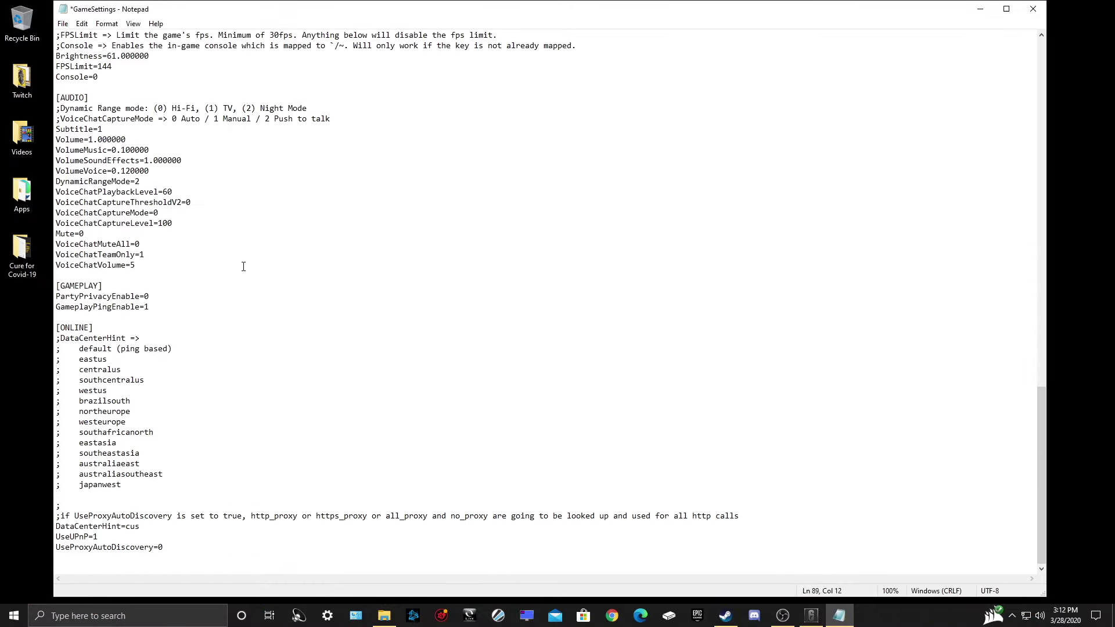
scroll(236, 259, "up", 1)
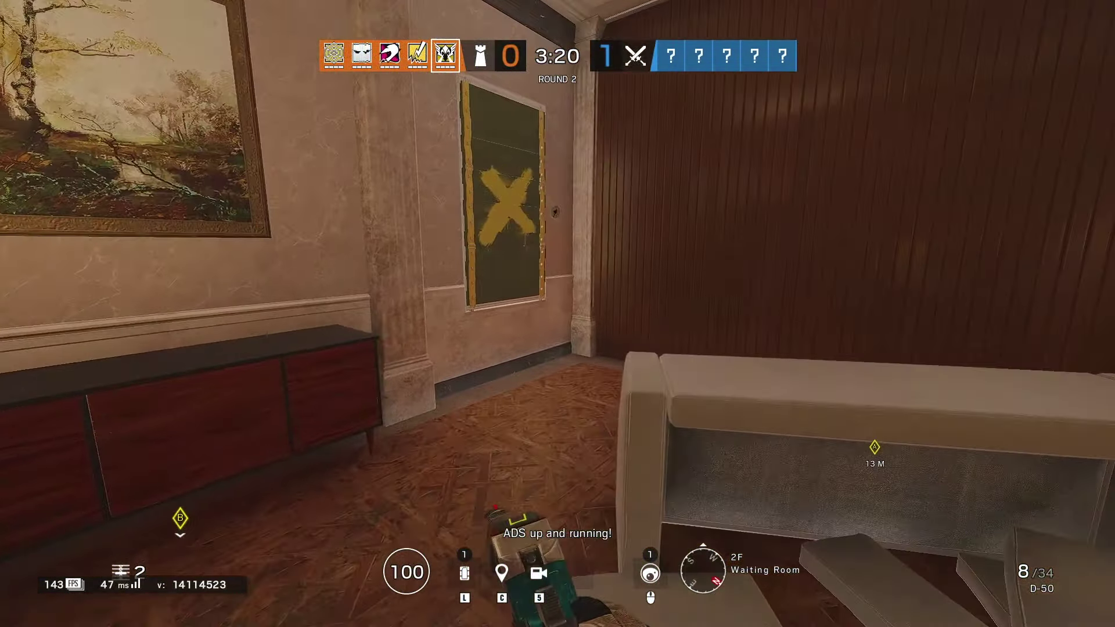
- Tear down the doorway barricade, smash the window, and throw the ADS gadget out
key("w")
key("v")
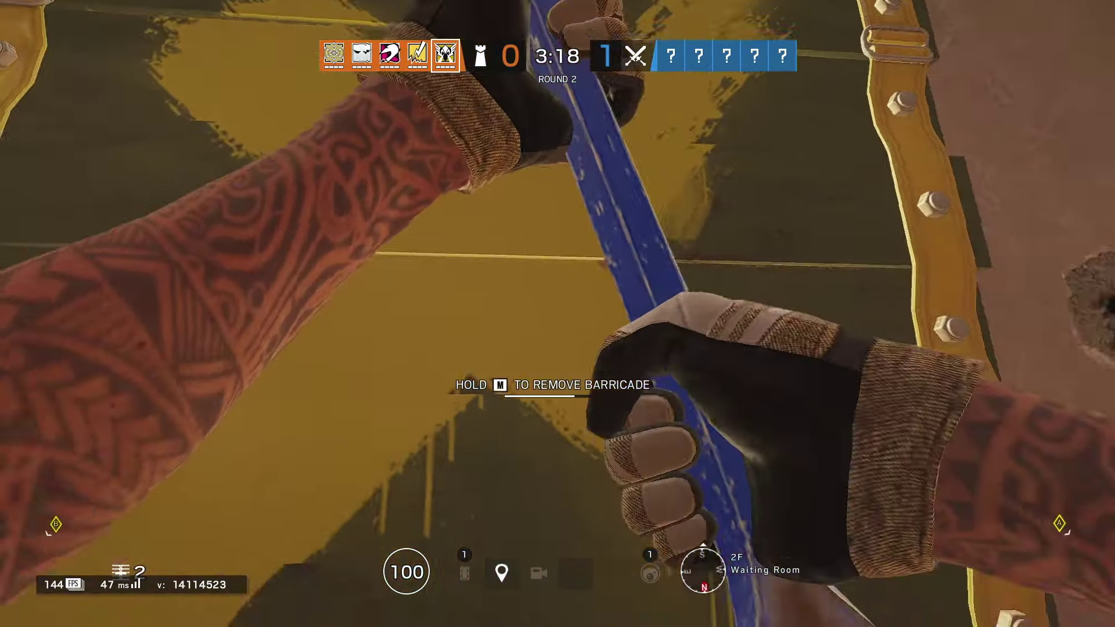
key("m")
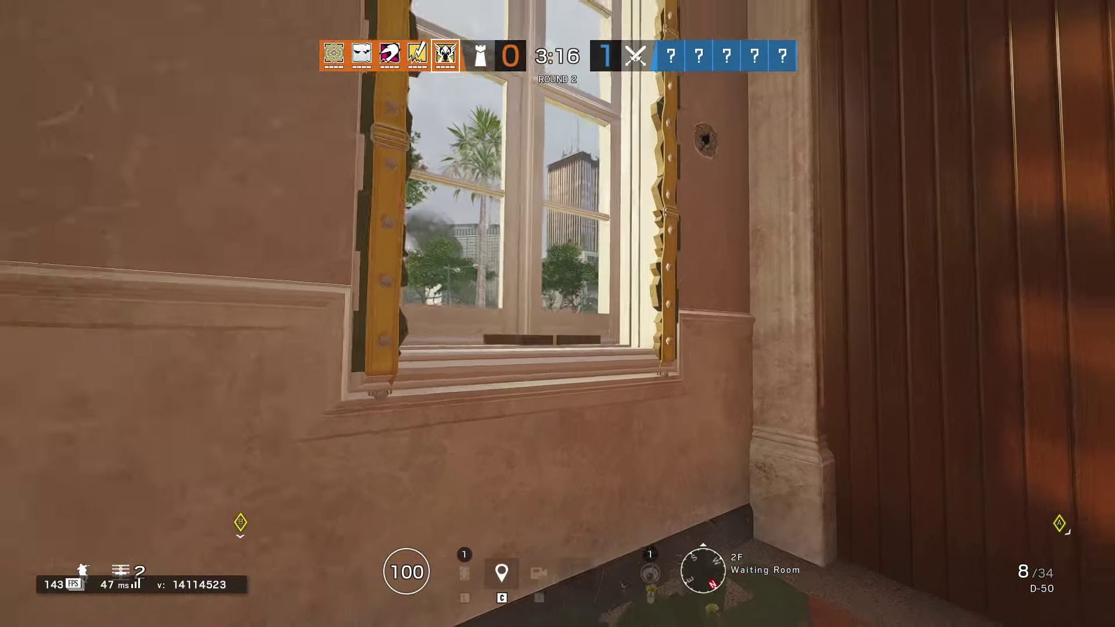
key("w")
key("v")
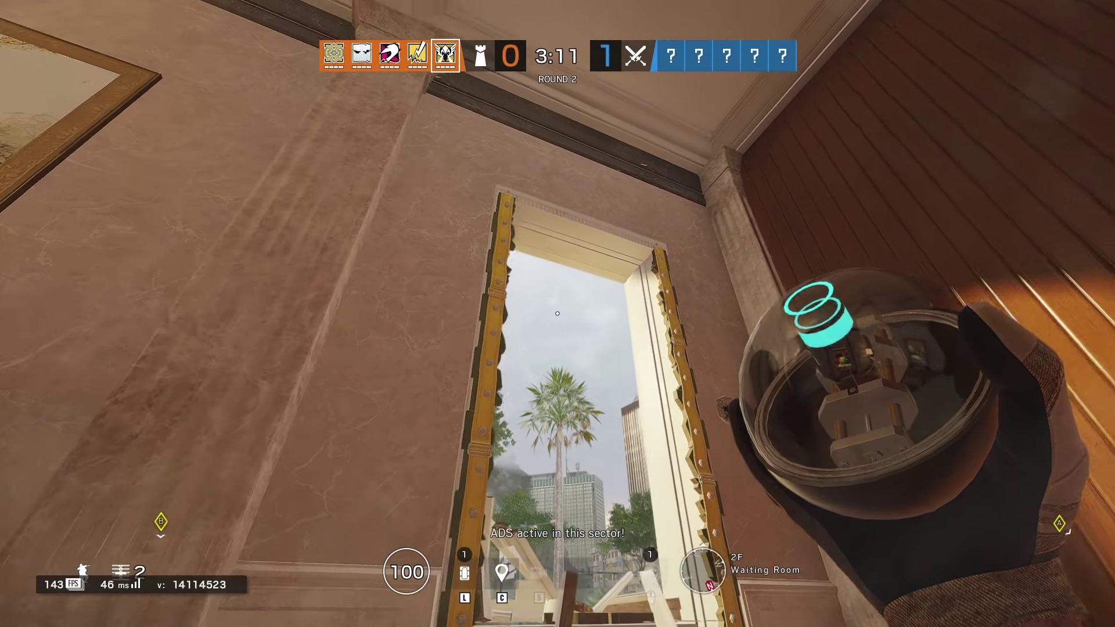
left_click(558, 313)
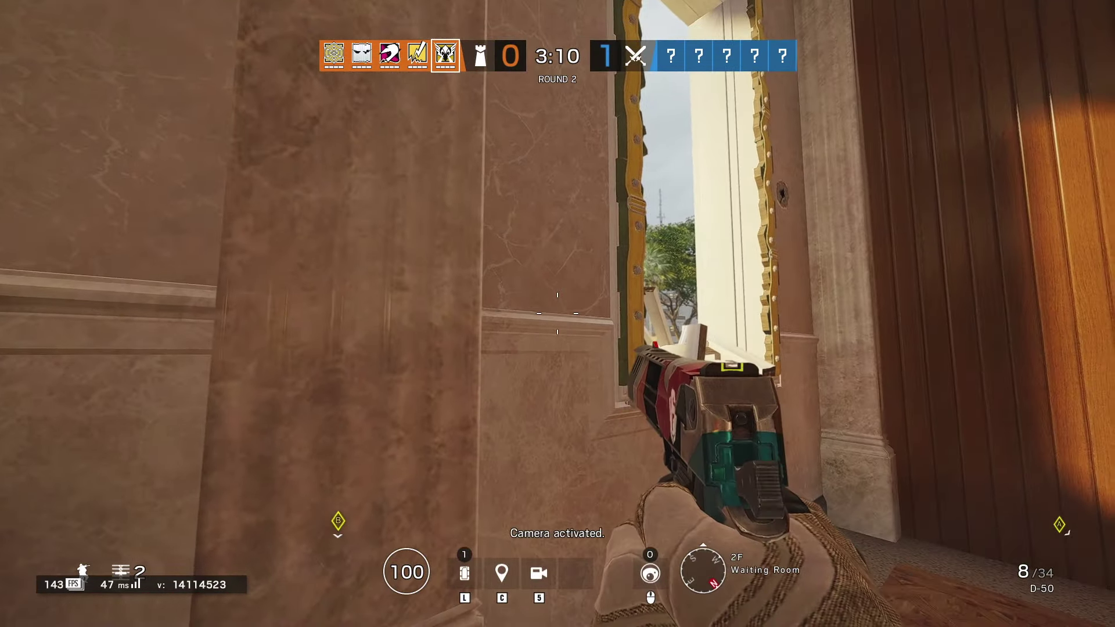
- Equip the MPX, check the camera feeds, then aim down sights at the wooden wall
key("1")
key("5")
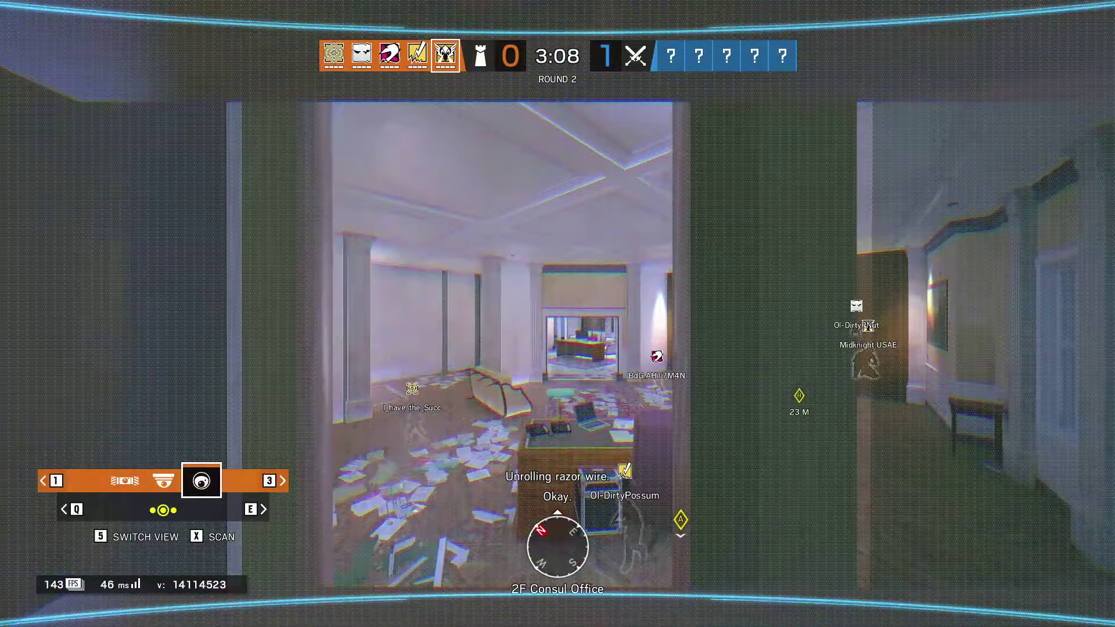
key("5")
key("w")
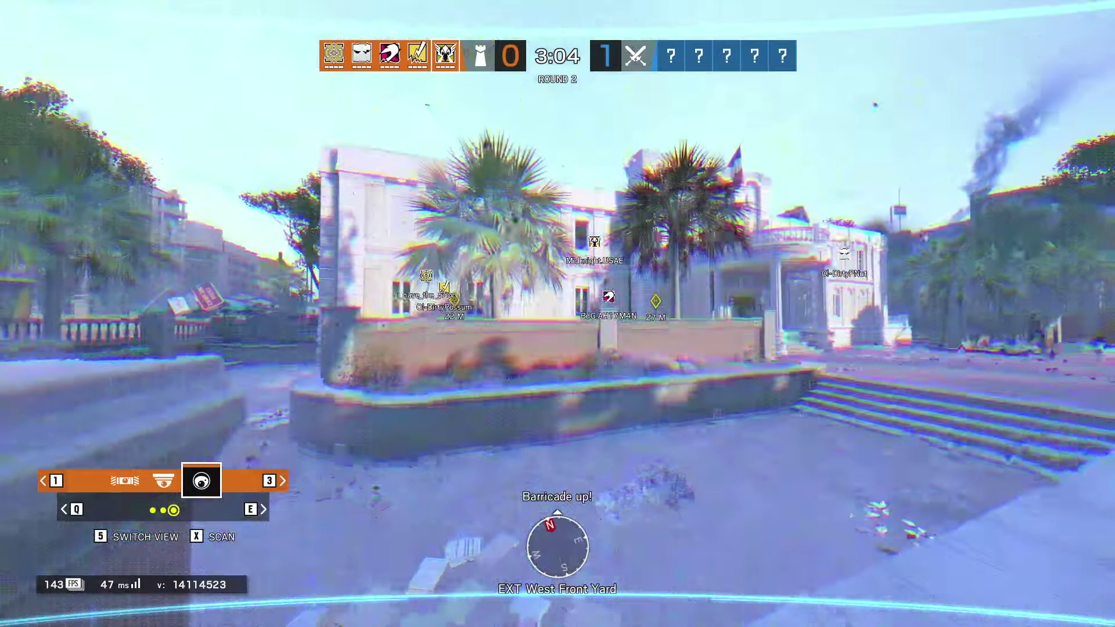
key("e")
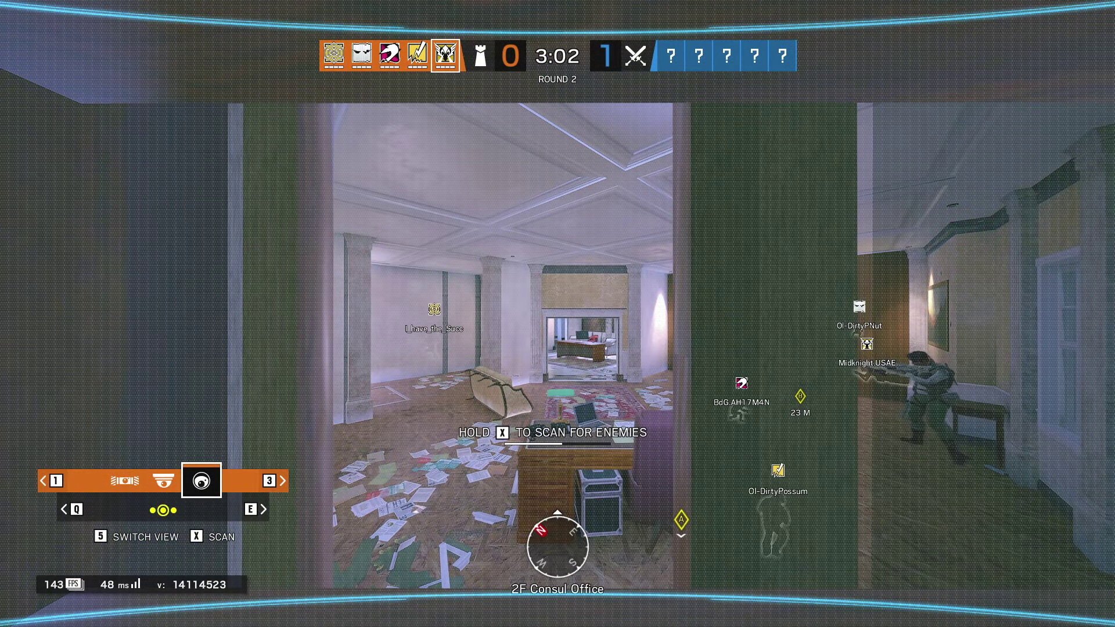
key("5")
right_click(558, 314)
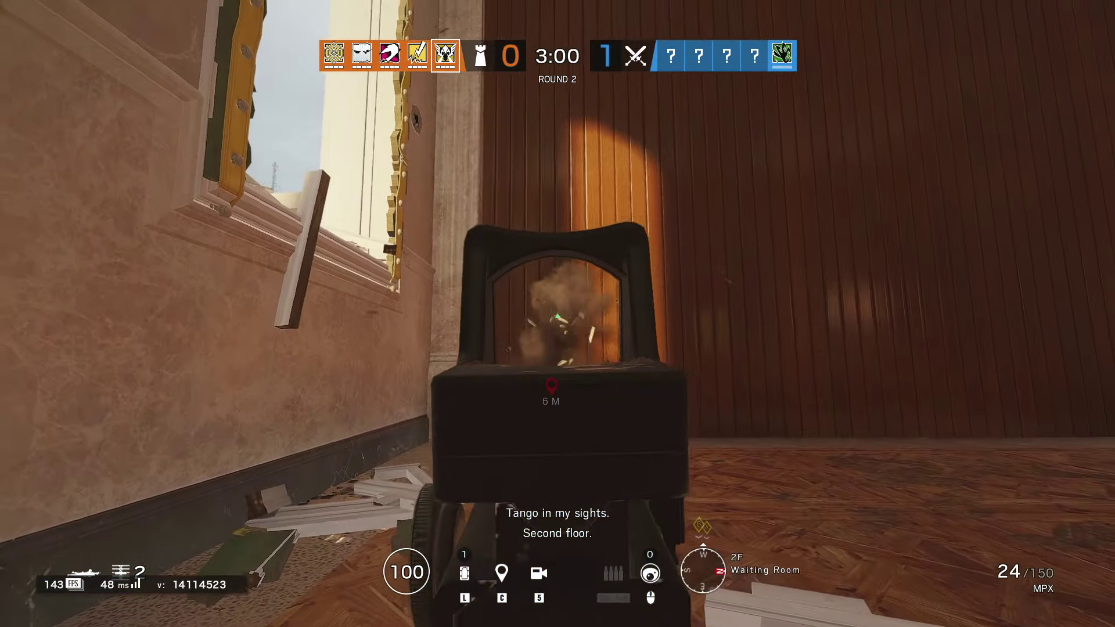